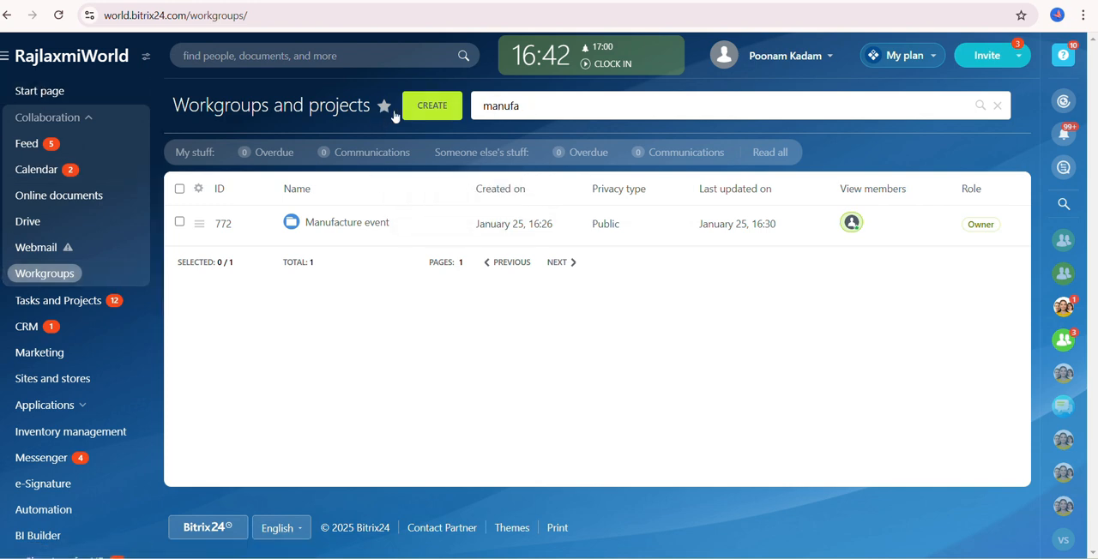
- Start a new task in the Manufacture event workgroup and name it "task for training"
{"action": "left_click", "coordinate": [339, 223]}
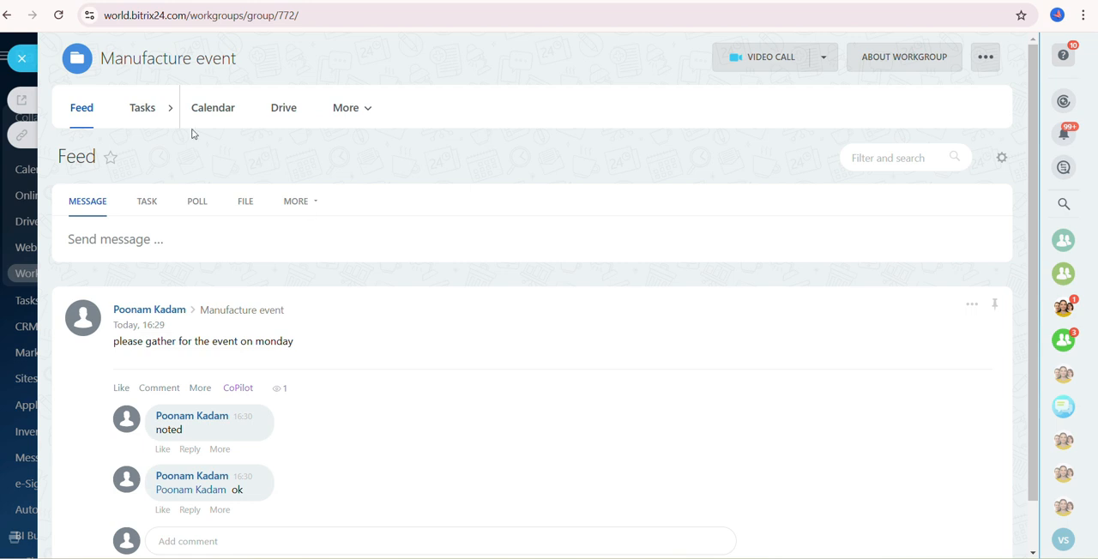
{"action": "left_click", "coordinate": [140, 109]}
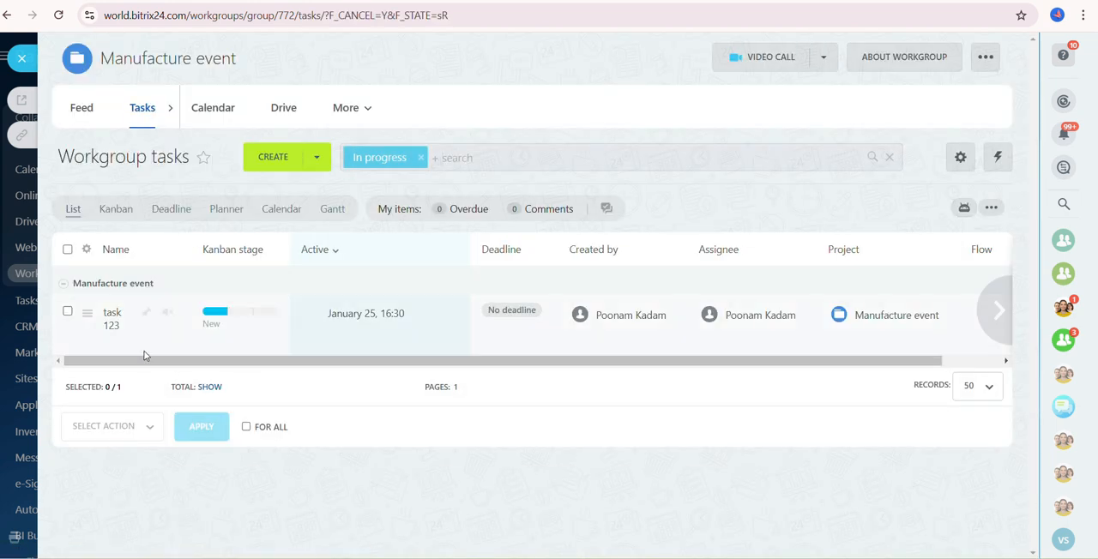
{"action": "left_click", "coordinate": [267, 165]}
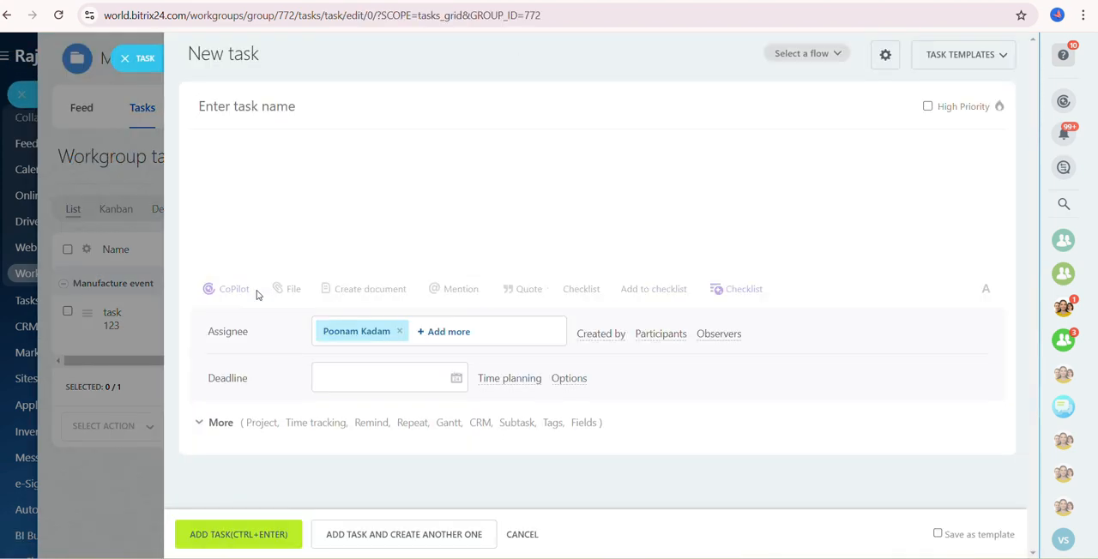
{"action": "left_click", "coordinate": [210, 104]}
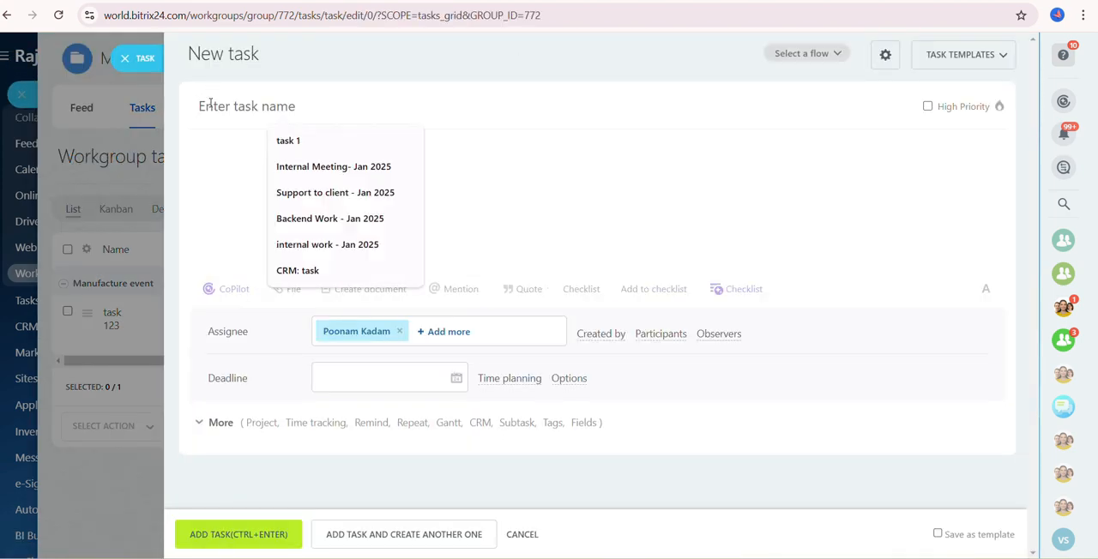
{"action": "type", "text": "task"}
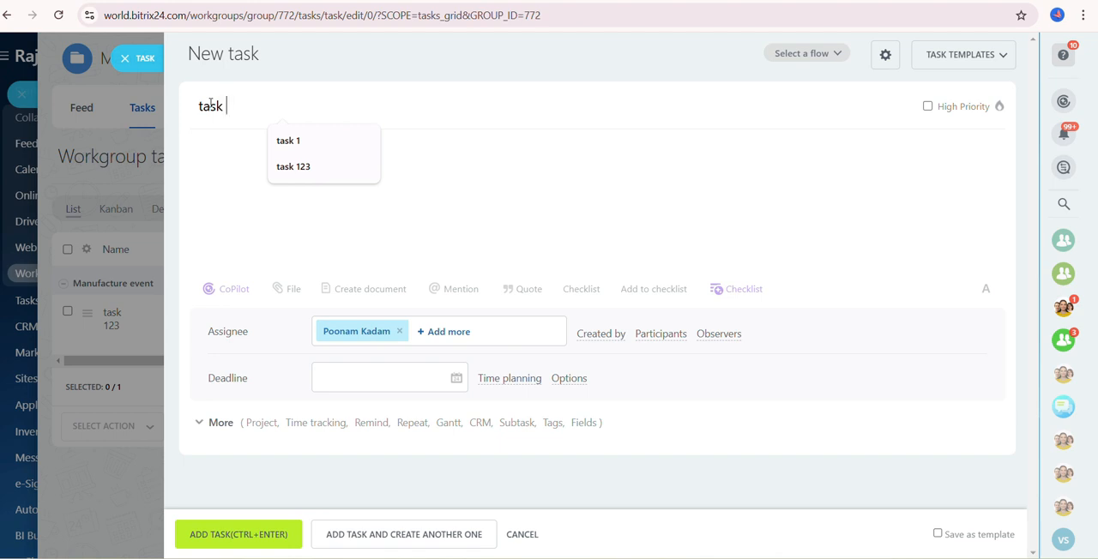
{"action": "type", "text": " fo"}
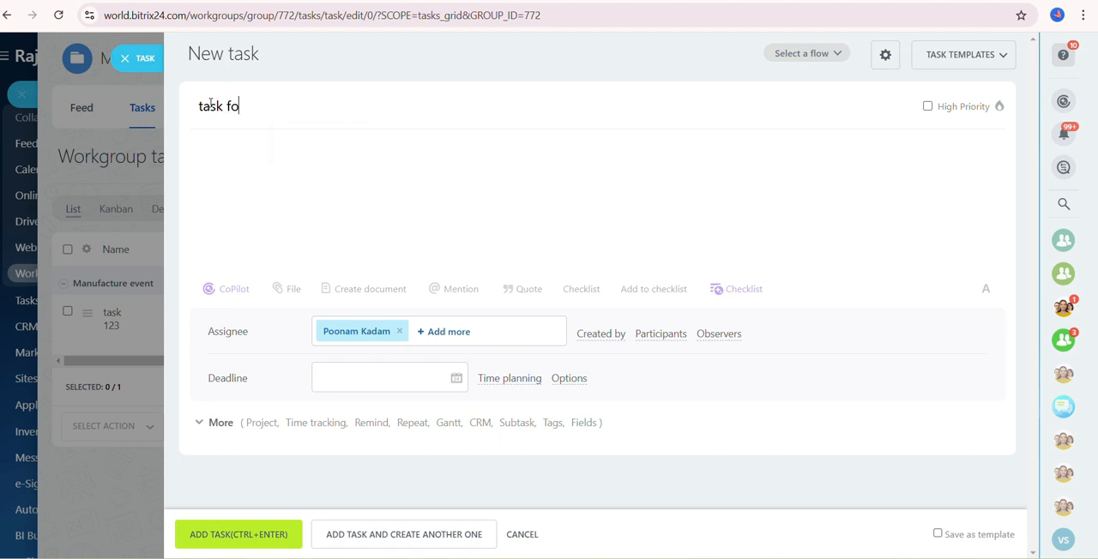
{"action": "type", "text": "r training"}
- Replace the new task's assignee with the first suggested employee and set the deadline to 31/01/2025 18:00
{"action": "left_click", "coordinate": [398, 331]}
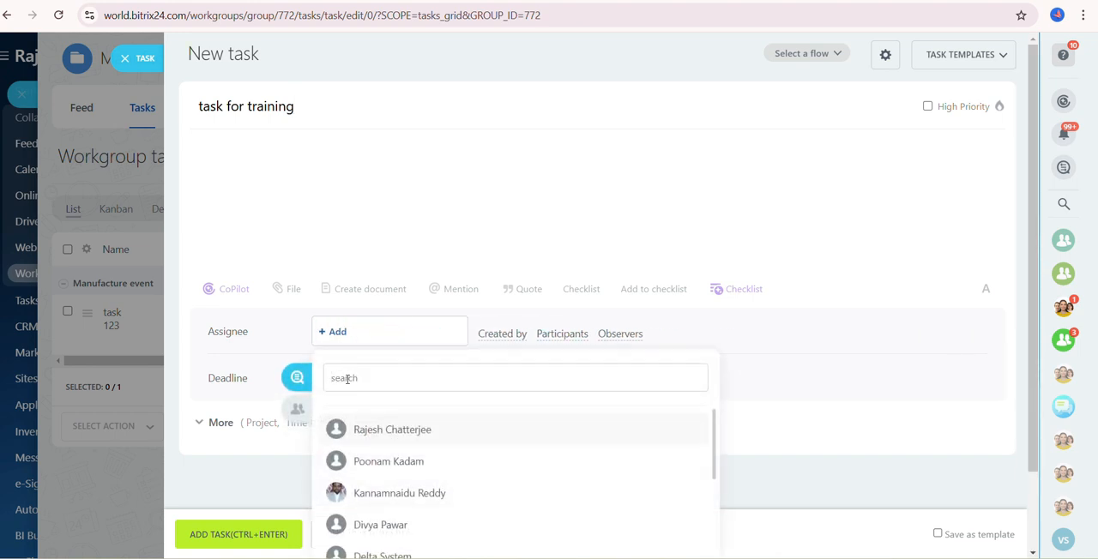
{"action": "left_click", "coordinate": [384, 430]}
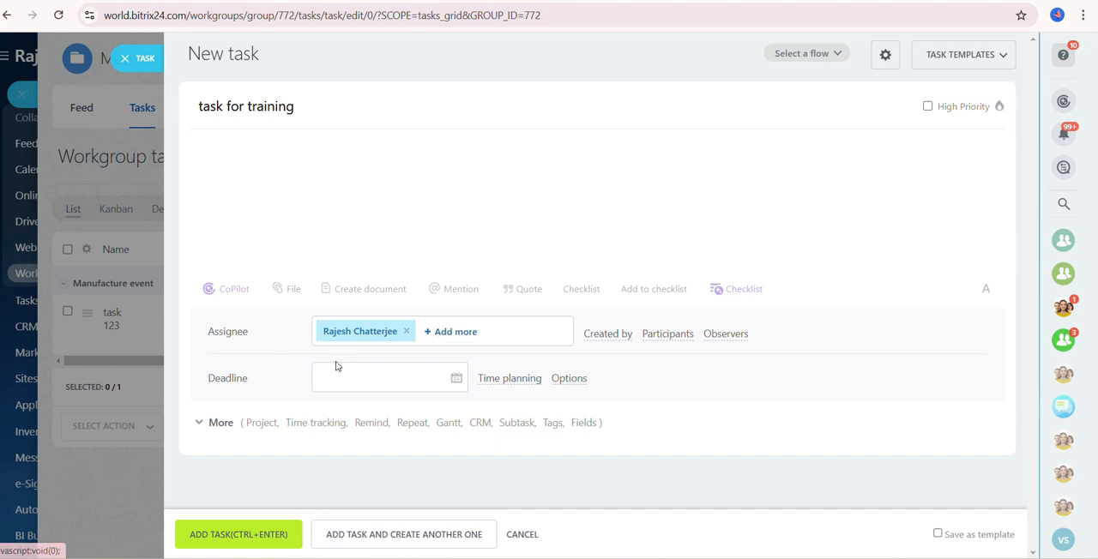
{"action": "left_click", "coordinate": [423, 385]}
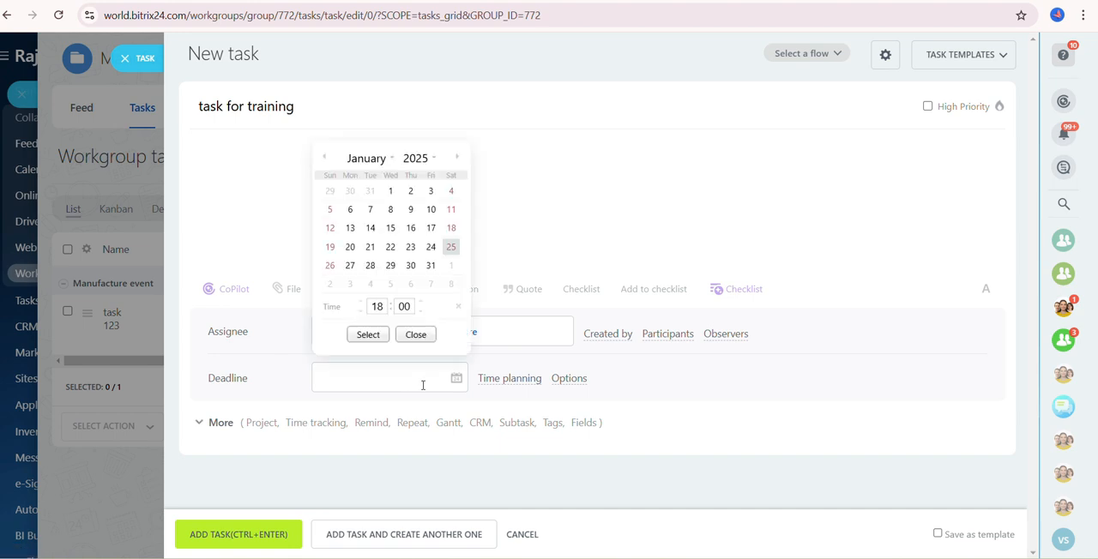
{"action": "left_click", "coordinate": [430, 267]}
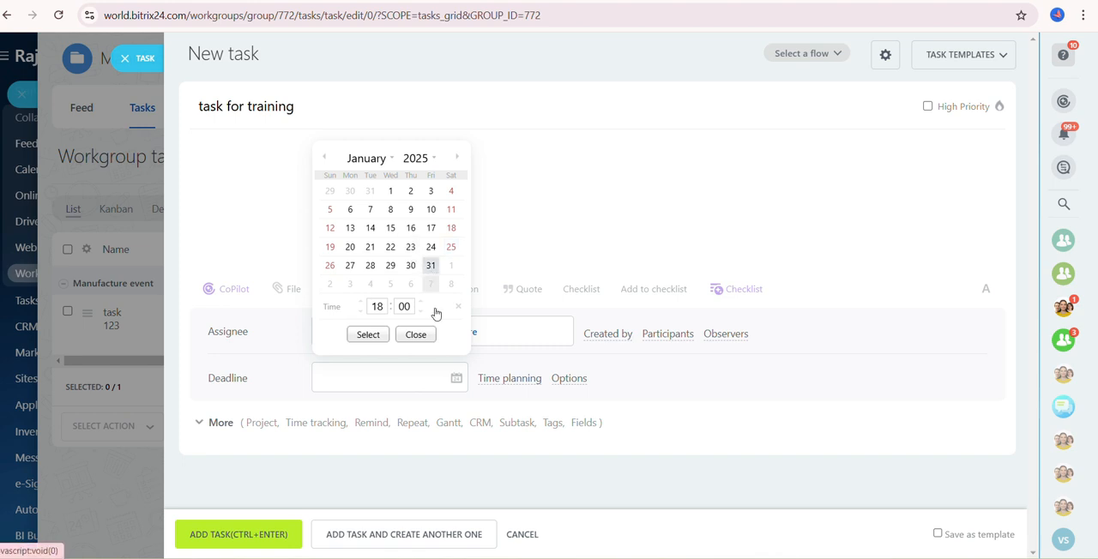
{"action": "left_click", "coordinate": [368, 337]}
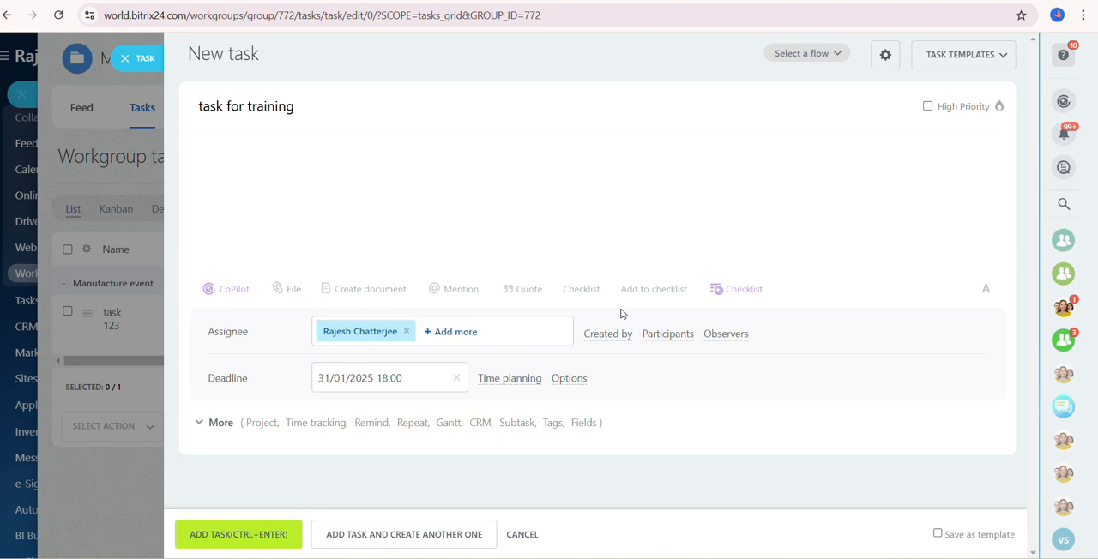
- Mark the task as High Priority and add it to the workgroup
{"action": "left_click", "coordinate": [927, 106]}
{"action": "left_click", "coordinate": [927, 108]}
{"action": "left_click", "coordinate": [928, 108]}
{"action": "left_click", "coordinate": [204, 540]}
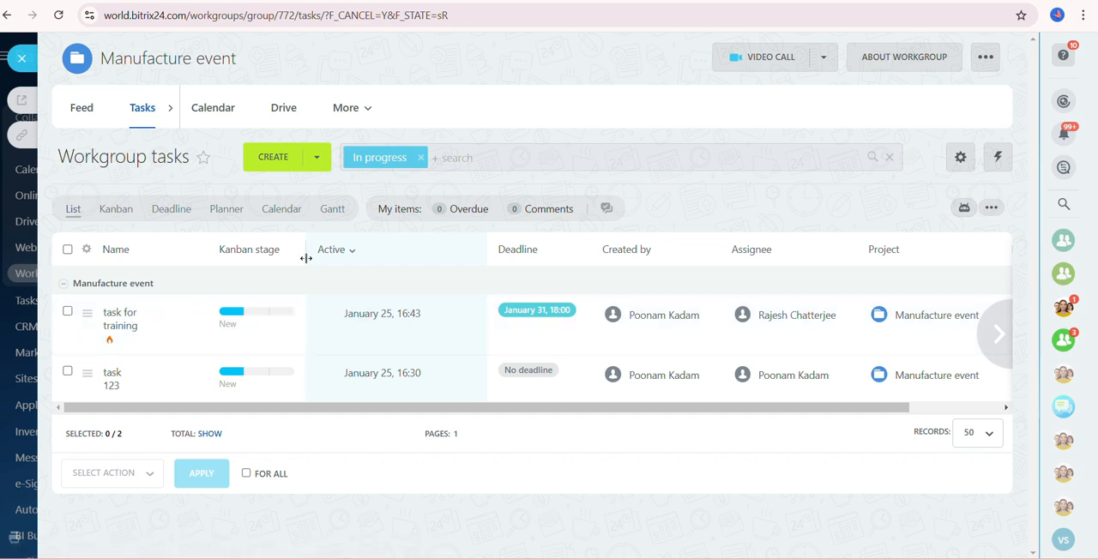
- Remove the In progress filter from the workgroup tasks and show them in the Kanban view
{"action": "left_click", "coordinate": [421, 157]}
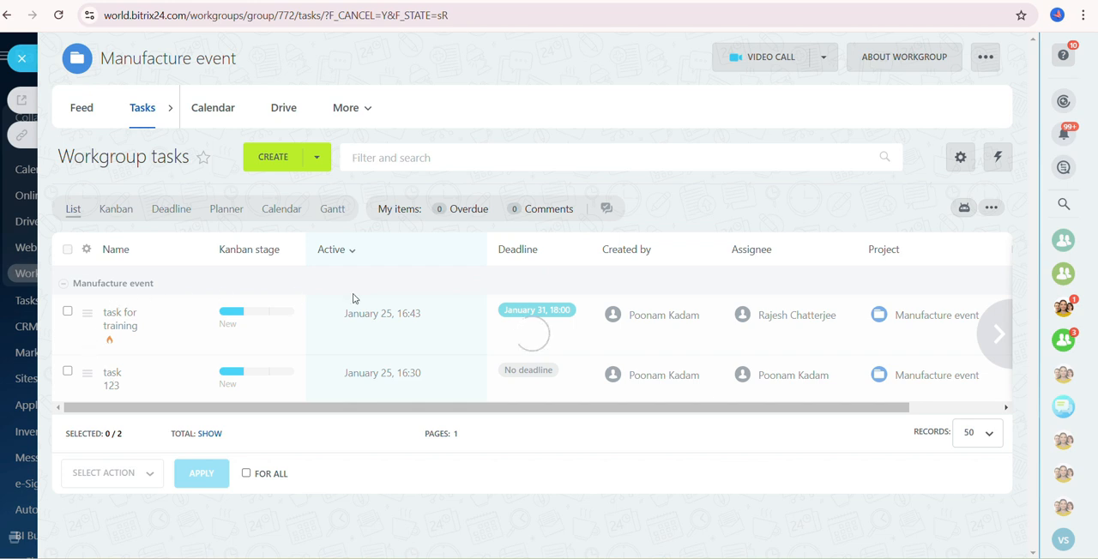
{"action": "left_click", "coordinate": [116, 210]}
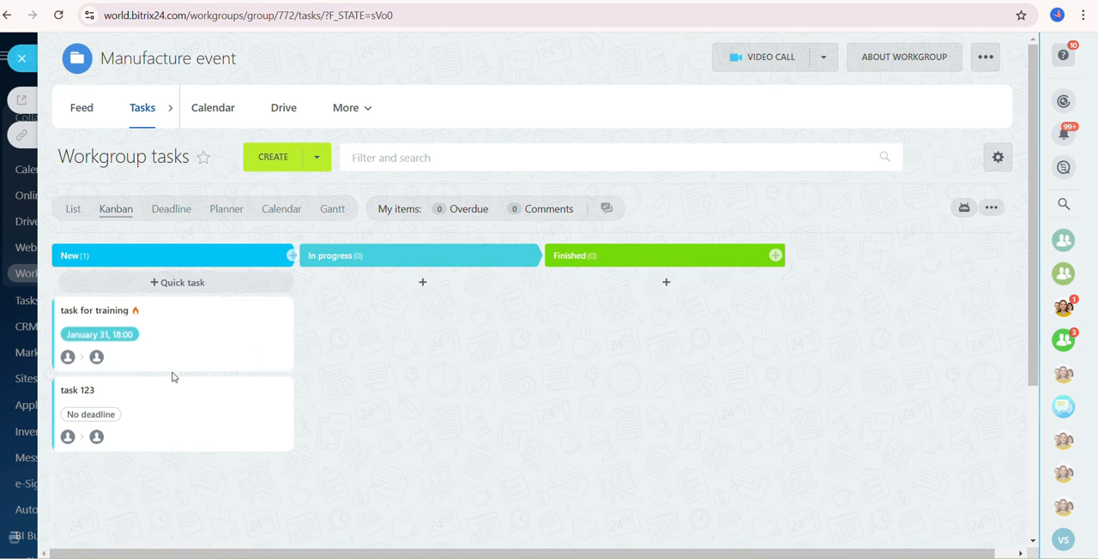
{"action": "mouse_move", "coordinate": [182, 354]}
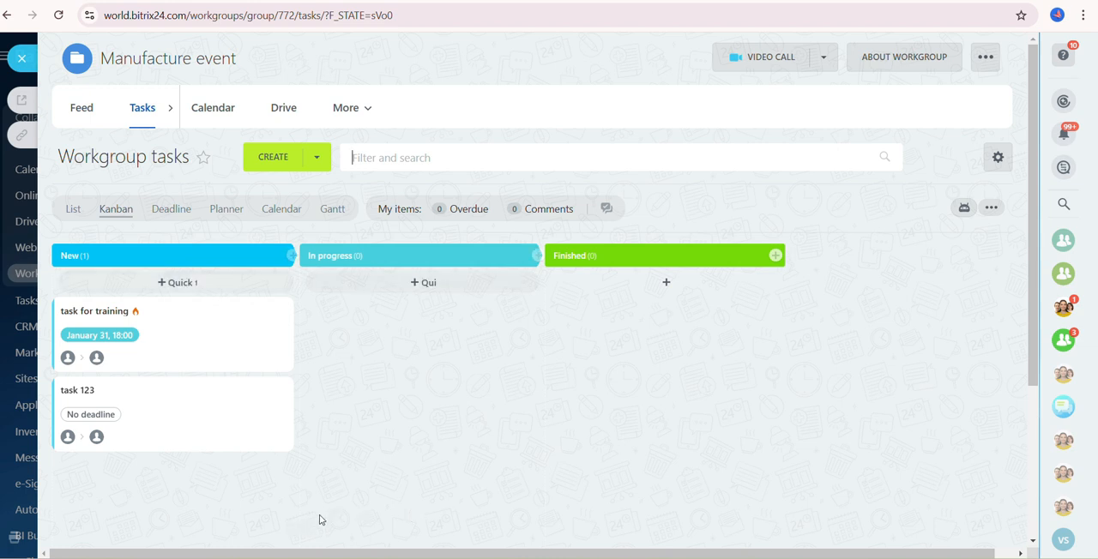
- Add a checklist to "task for training" with the item "hnmgh", assign the second suggested employee as its participant, and save
{"action": "left_click", "coordinate": [91, 309]}
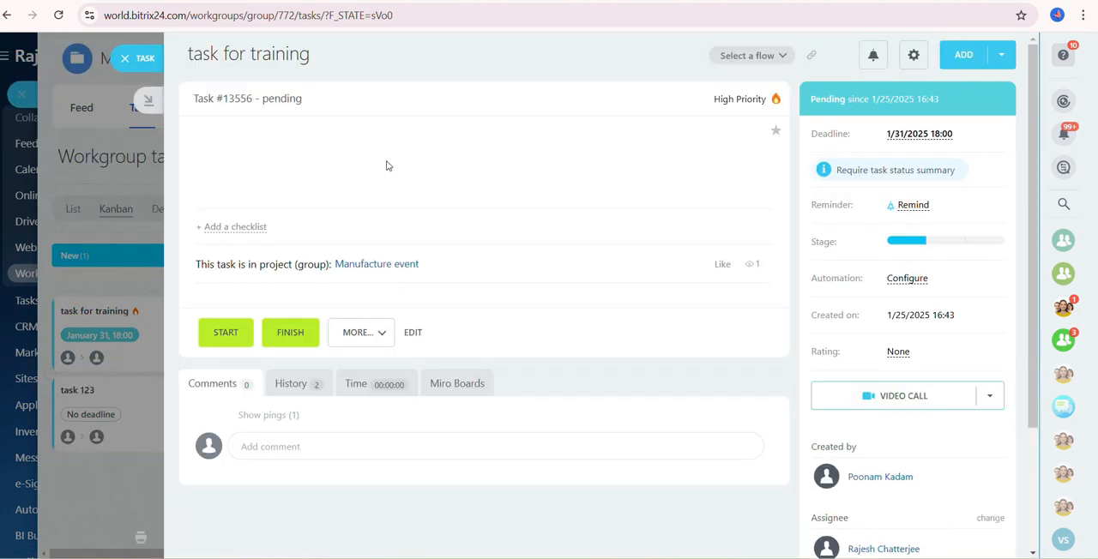
{"action": "left_click", "coordinate": [241, 228]}
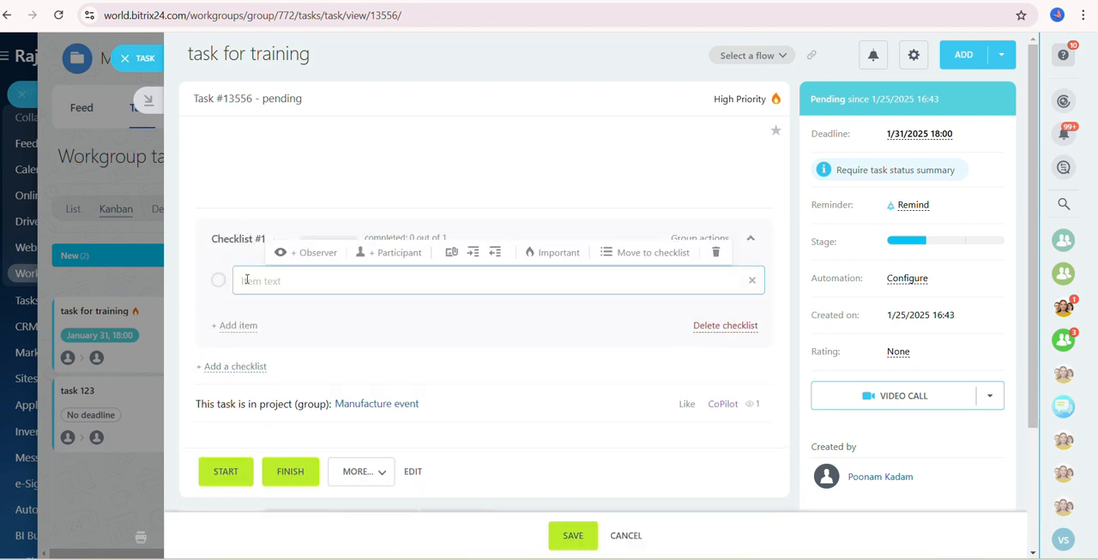
{"action": "type", "text": "hnmgh"}
{"action": "left_click", "coordinate": [382, 253]}
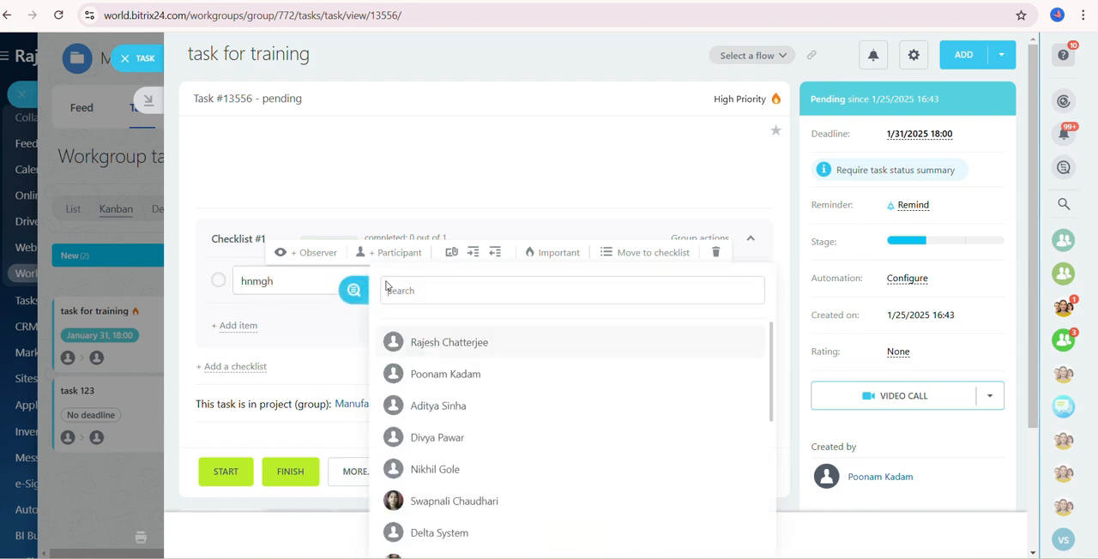
{"action": "left_click", "coordinate": [454, 374]}
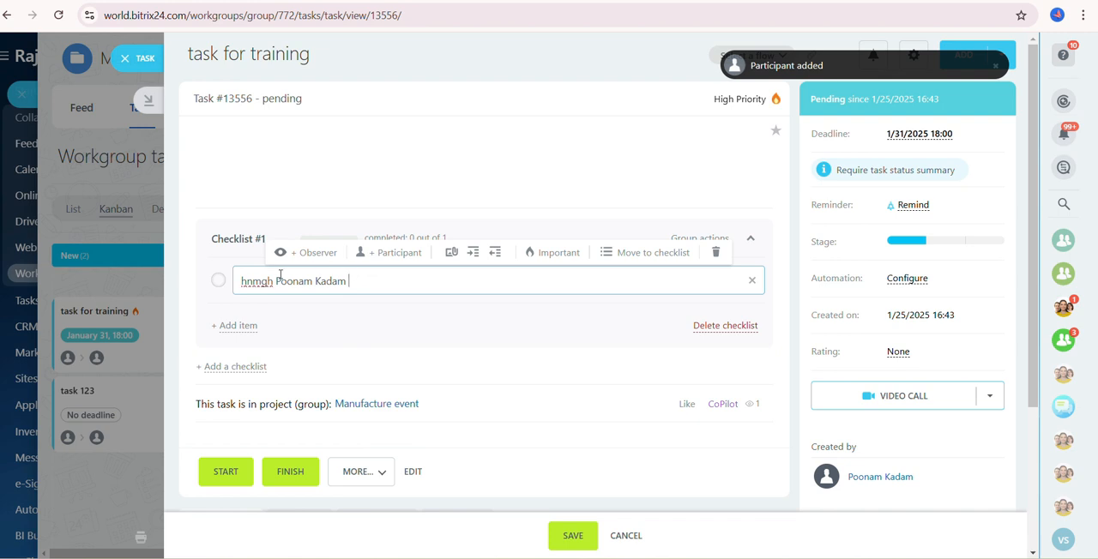
{"action": "left_click", "coordinate": [563, 532]}
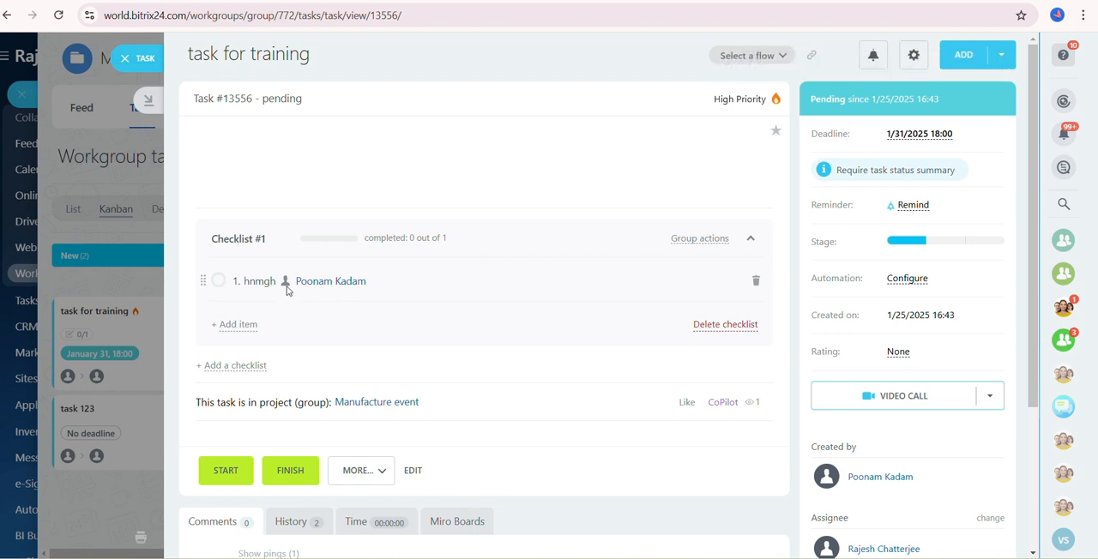
- Edit "task for training" to add task 123 as a dependent task in its additional fields, and save the changes
{"action": "scroll", "coordinate": [322, 302], "scroll_direction": "down", "scroll_amount": 1}
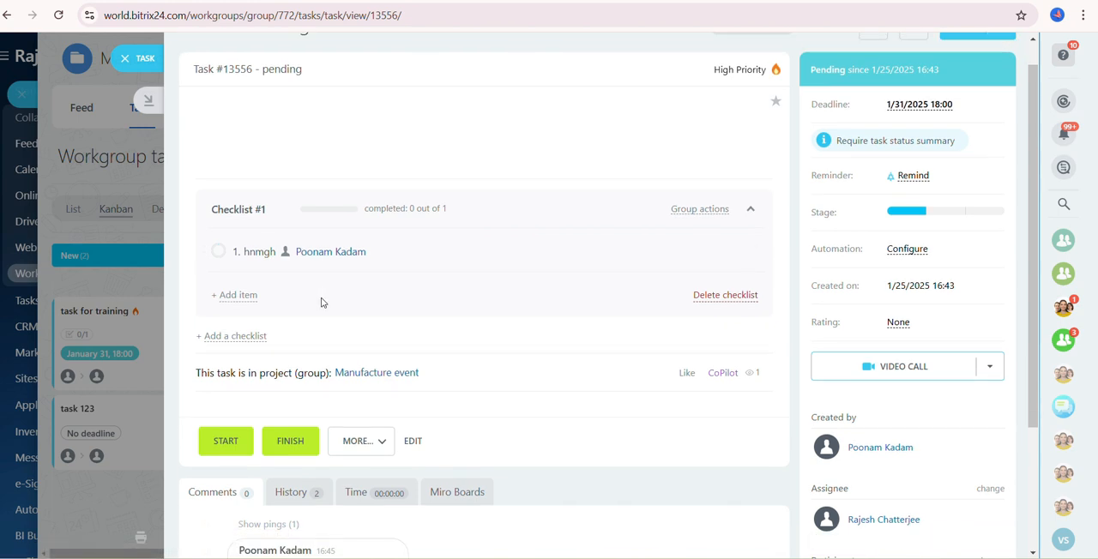
{"action": "scroll", "coordinate": [309, 258], "scroll_direction": "up", "scroll_amount": 1}
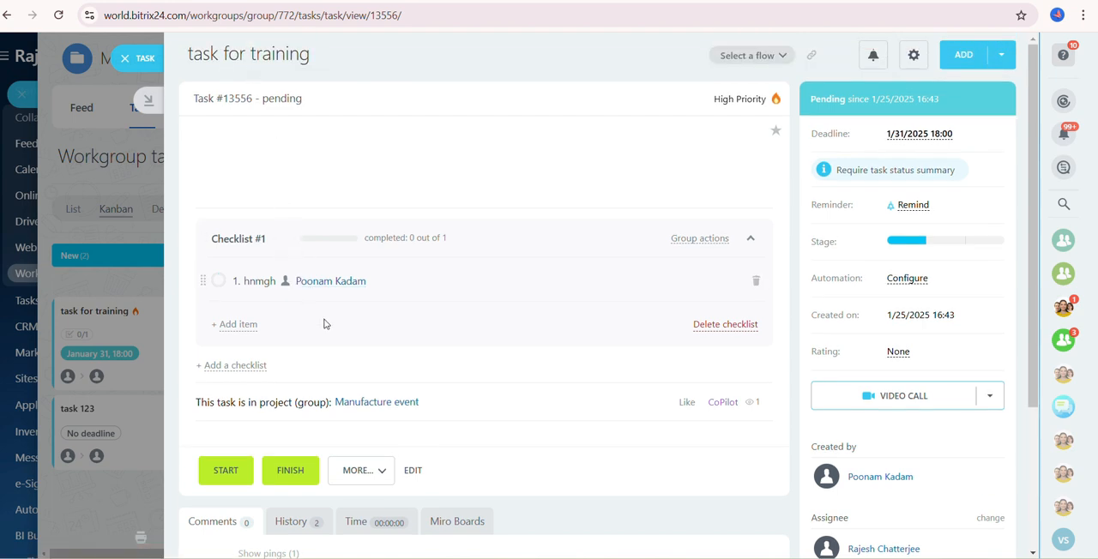
{"action": "scroll", "coordinate": [324, 324], "scroll_direction": "down", "scroll_amount": 1}
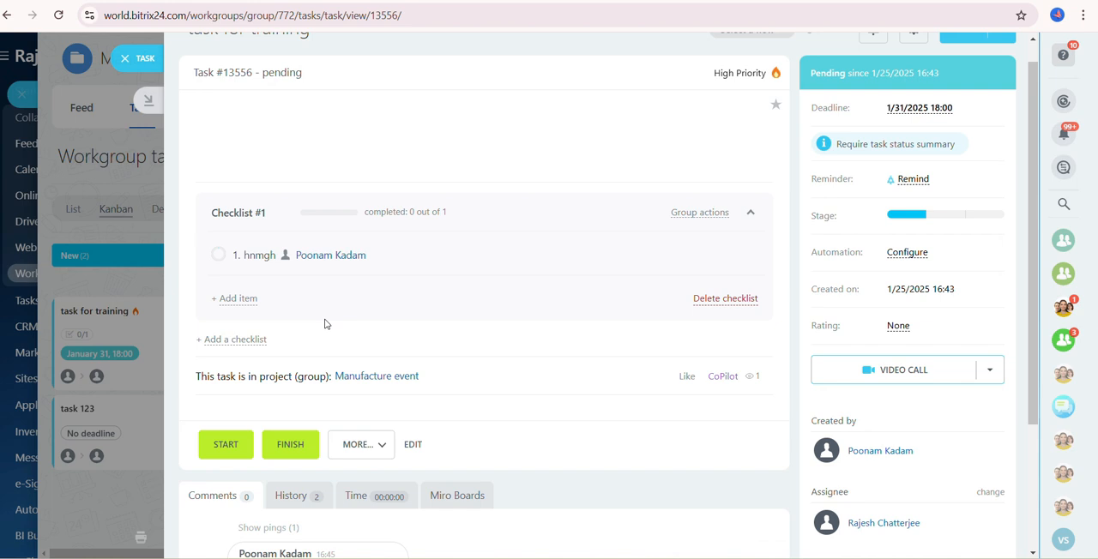
{"action": "scroll", "coordinate": [289, 409], "scroll_direction": "down", "scroll_amount": 2}
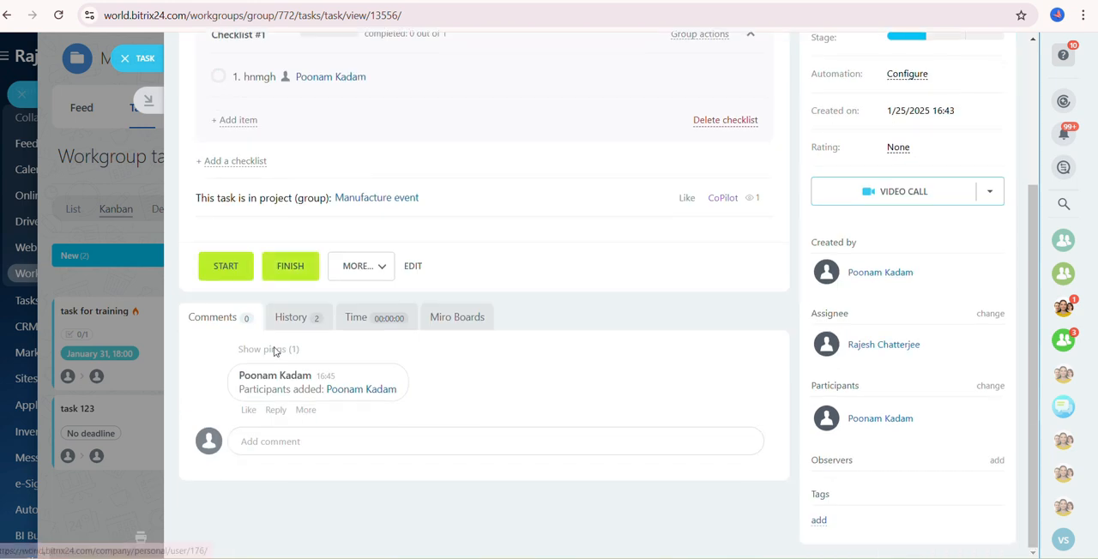
{"action": "left_click", "coordinate": [411, 267]}
{"action": "scroll", "coordinate": [355, 400], "scroll_direction": "down", "scroll_amount": 2}
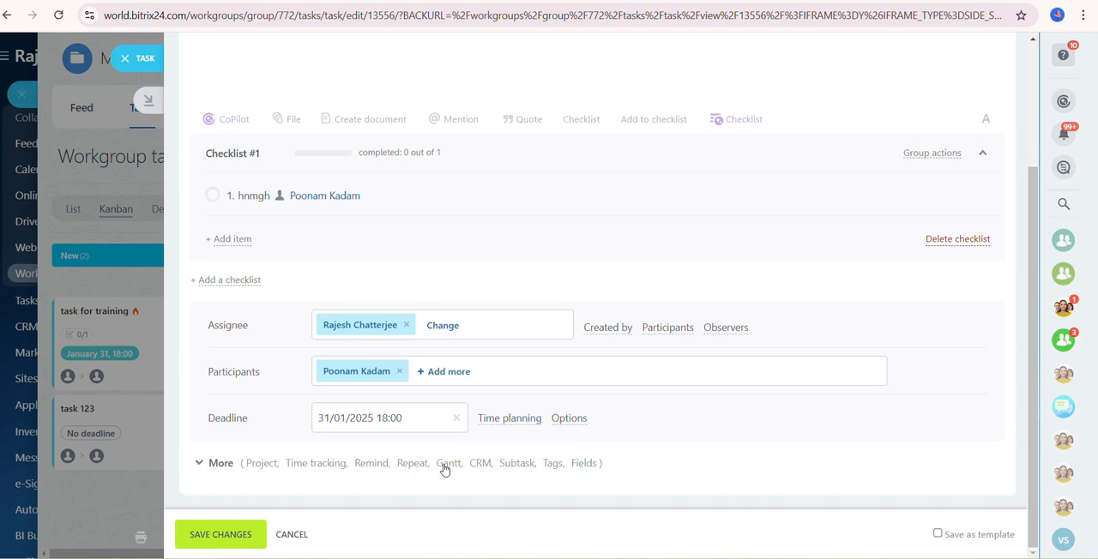
{"action": "left_click", "coordinate": [266, 464]}
{"action": "scroll", "coordinate": [367, 489], "scroll_direction": "down", "scroll_amount": 5}
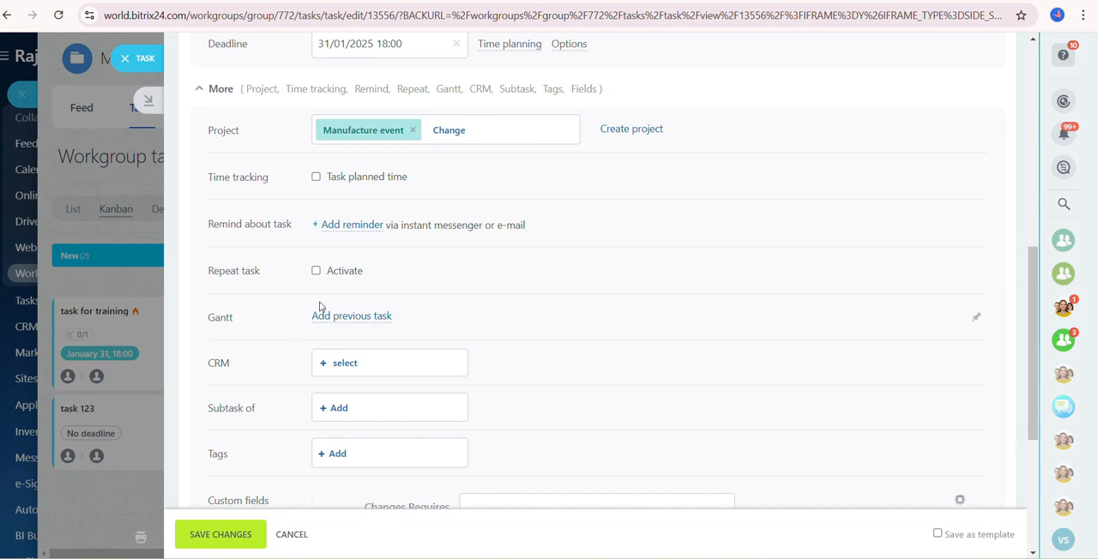
{"action": "scroll", "coordinate": [319, 307], "scroll_direction": "down", "scroll_amount": 4}
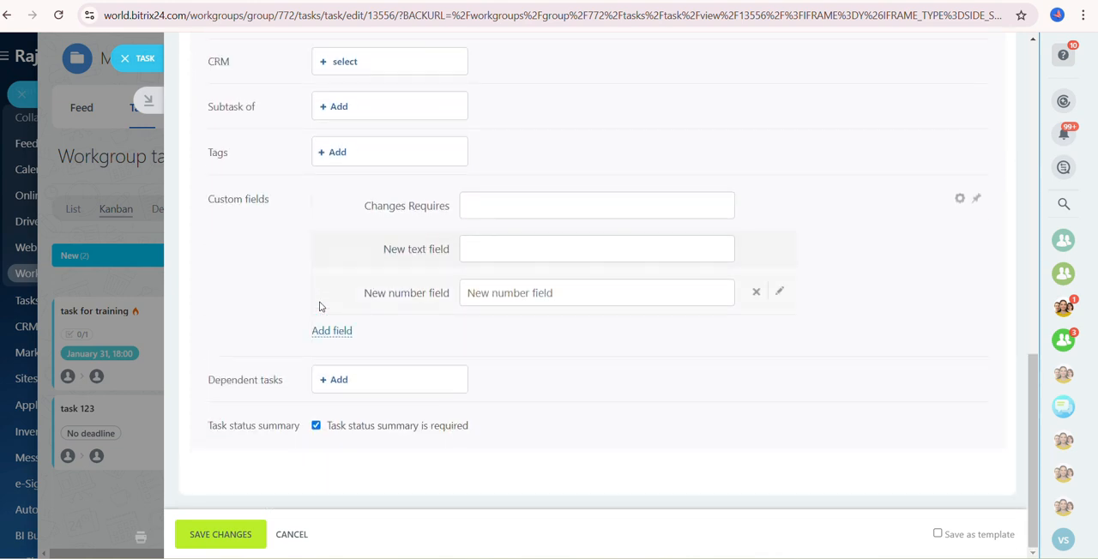
{"action": "left_click", "coordinate": [336, 382]}
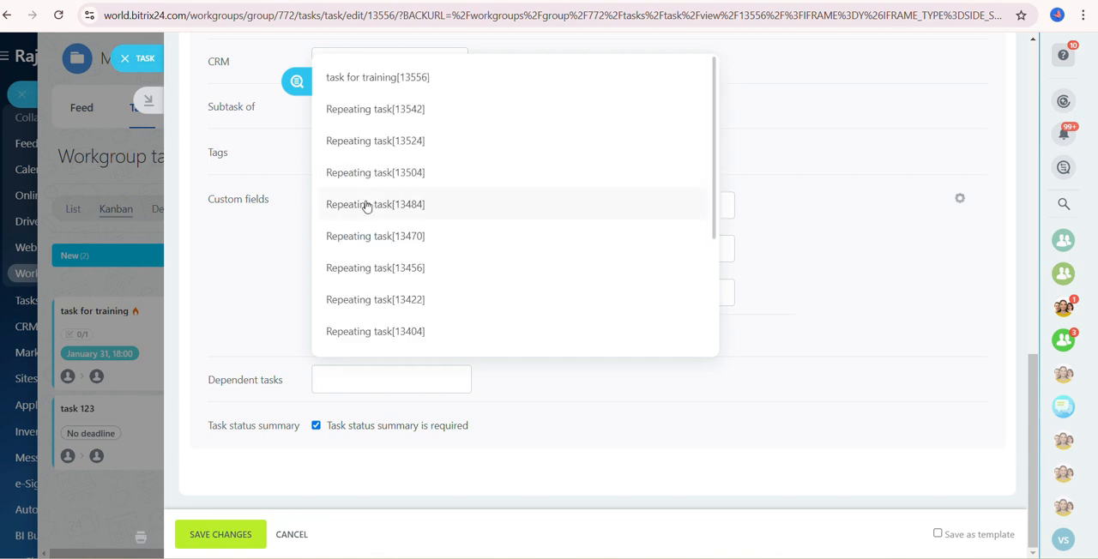
{"action": "scroll", "coordinate": [384, 224], "scroll_direction": "down", "scroll_amount": 3}
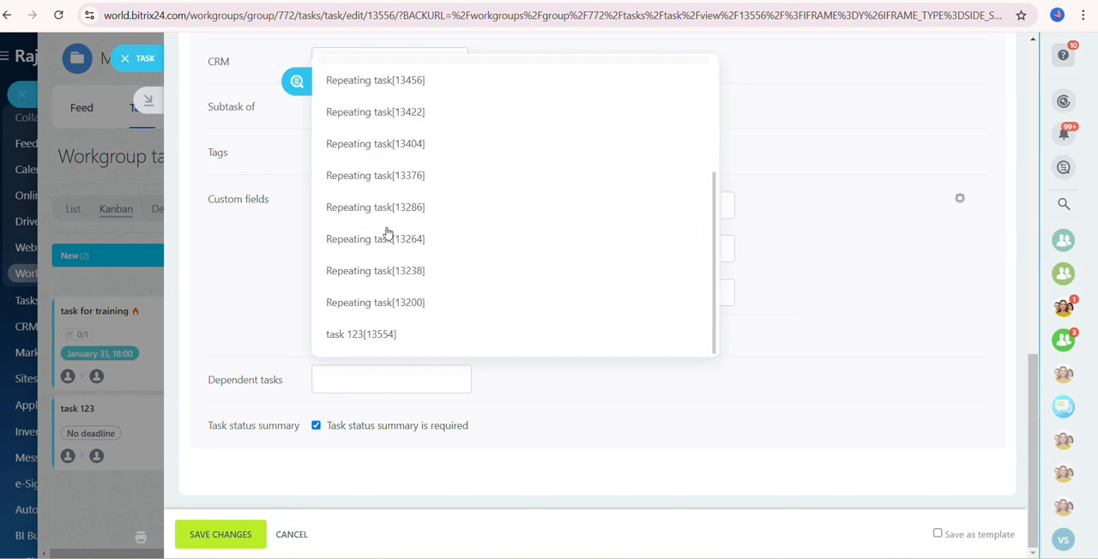
{"action": "left_click", "coordinate": [358, 337]}
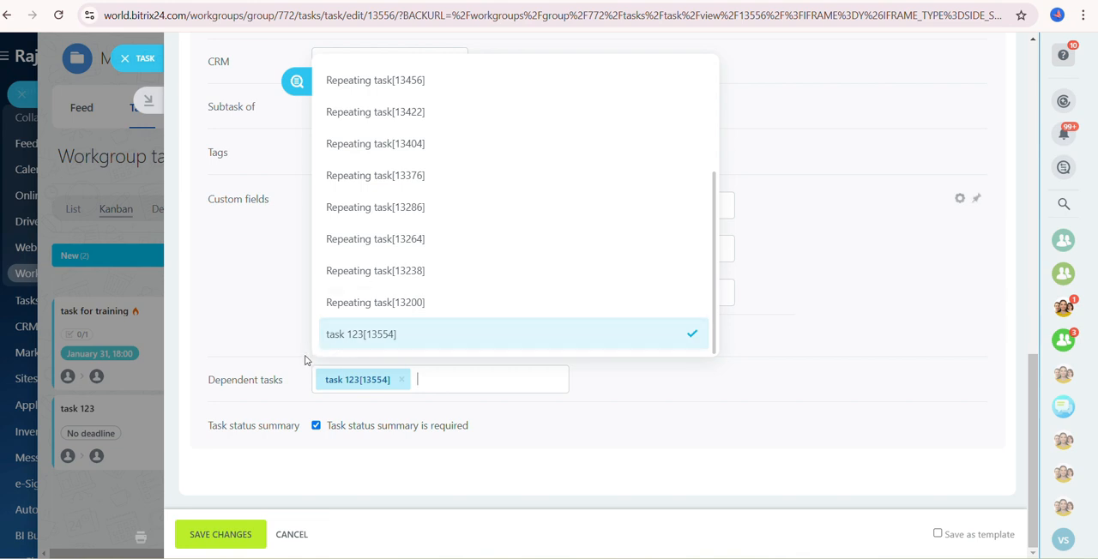
{"action": "left_click", "coordinate": [562, 429]}
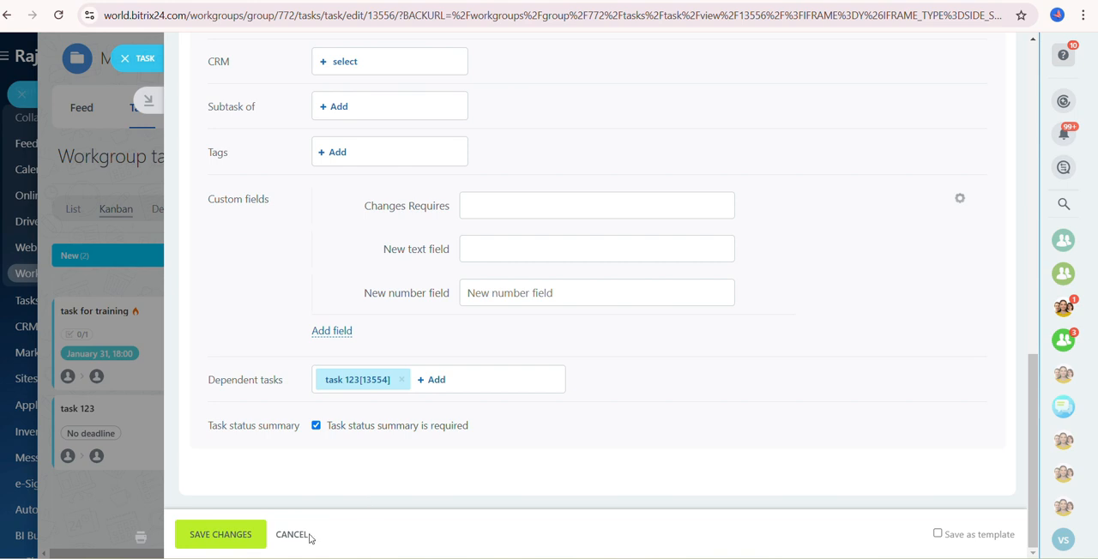
{"action": "left_click", "coordinate": [237, 532]}
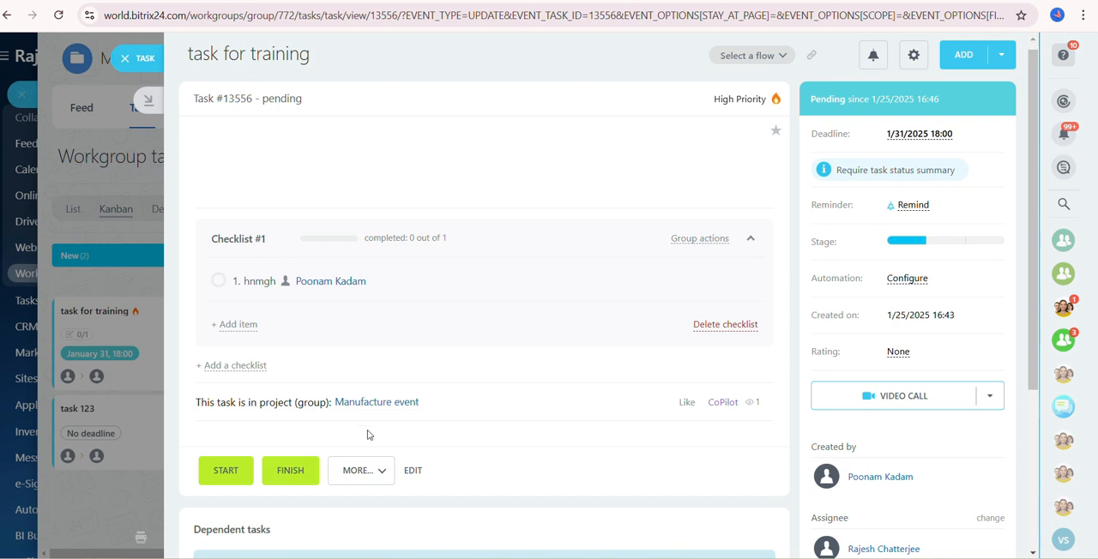
- Edit "task for training" to make it a subtask of Repeating task[13456], save the changes and close the task
{"action": "scroll", "coordinate": [359, 429], "scroll_direction": "down", "scroll_amount": 1}
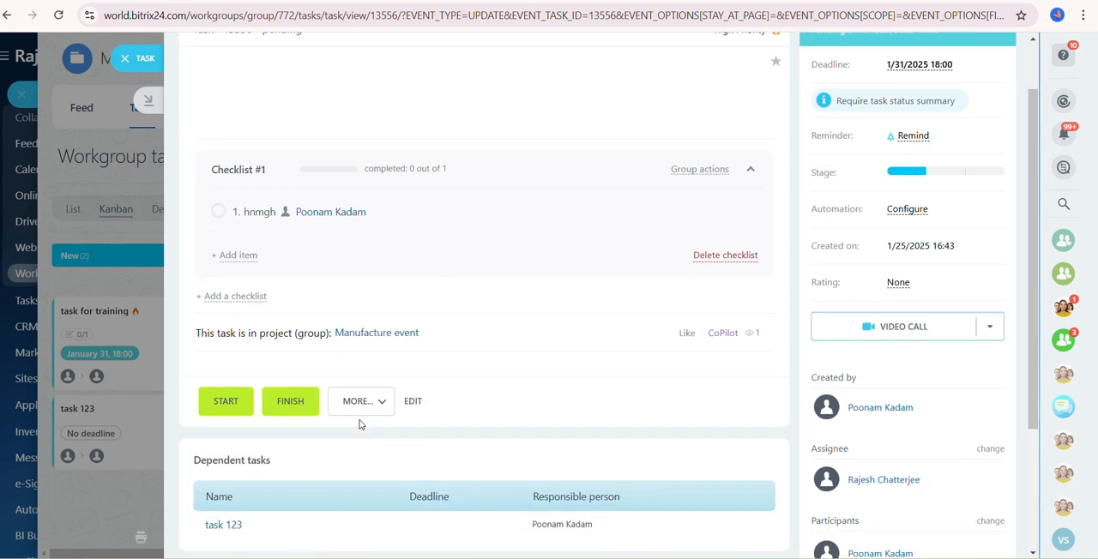
{"action": "left_click", "coordinate": [402, 403]}
{"action": "scroll", "coordinate": [344, 393], "scroll_direction": "down", "scroll_amount": 2}
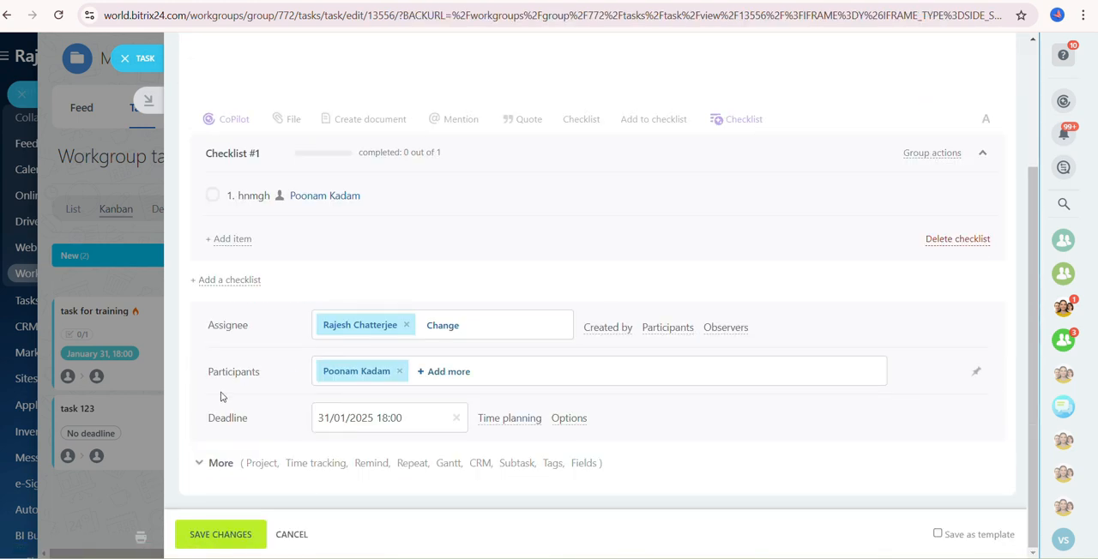
{"action": "left_click", "coordinate": [325, 464]}
{"action": "scroll", "coordinate": [341, 443], "scroll_direction": "down", "scroll_amount": 1}
{"action": "scroll", "coordinate": [341, 442], "scroll_direction": "down", "scroll_amount": 2}
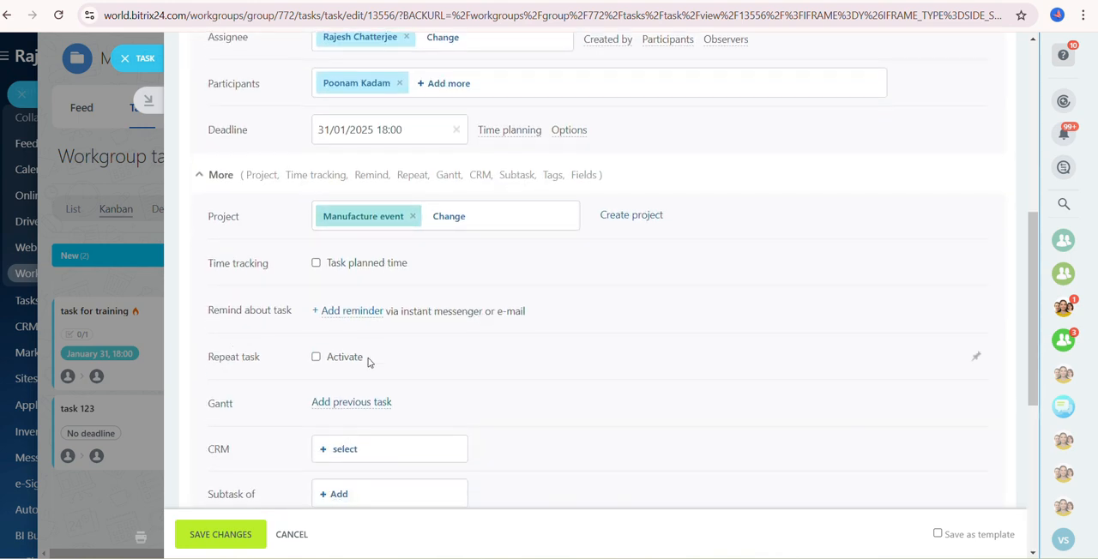
{"action": "scroll", "coordinate": [371, 363], "scroll_direction": "down", "scroll_amount": 1}
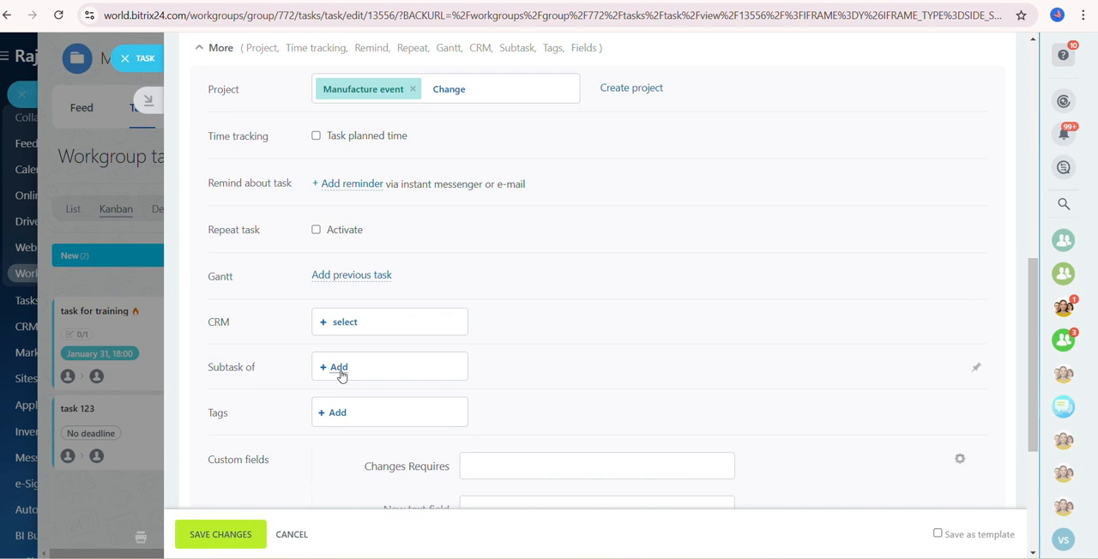
{"action": "left_click", "coordinate": [339, 370]}
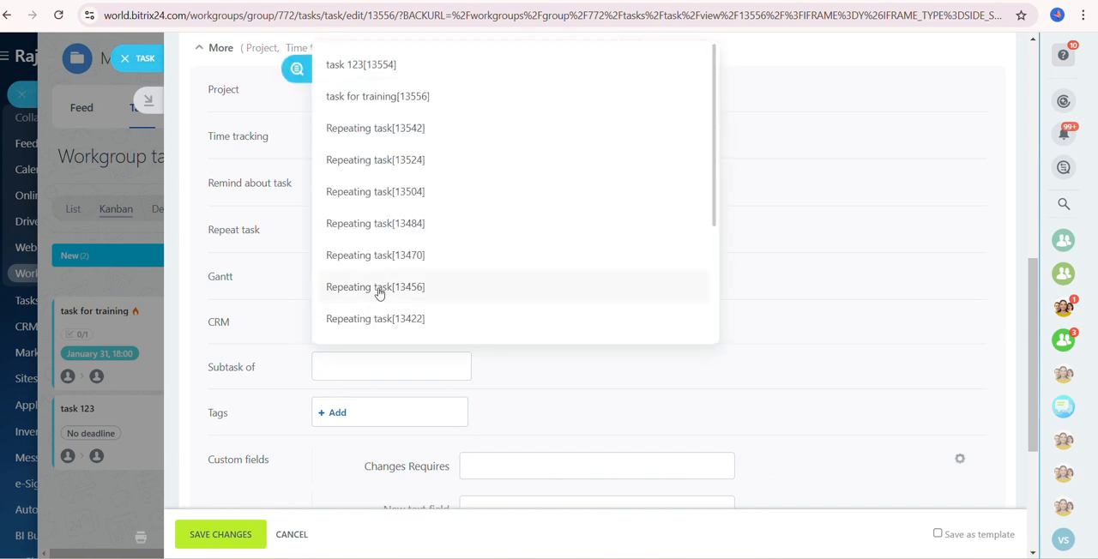
{"action": "left_click", "coordinate": [379, 290]}
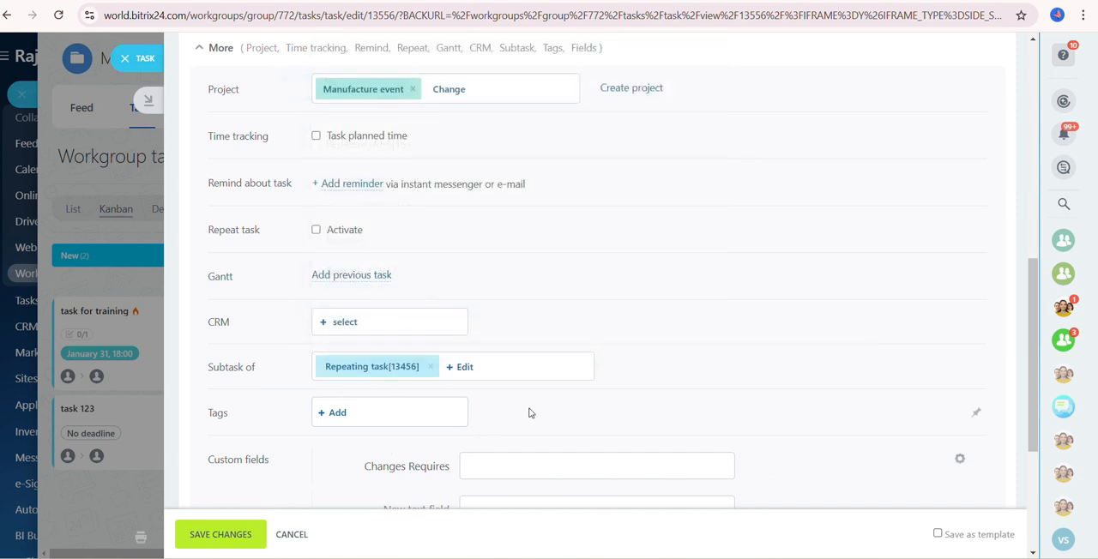
{"action": "left_click", "coordinate": [217, 537]}
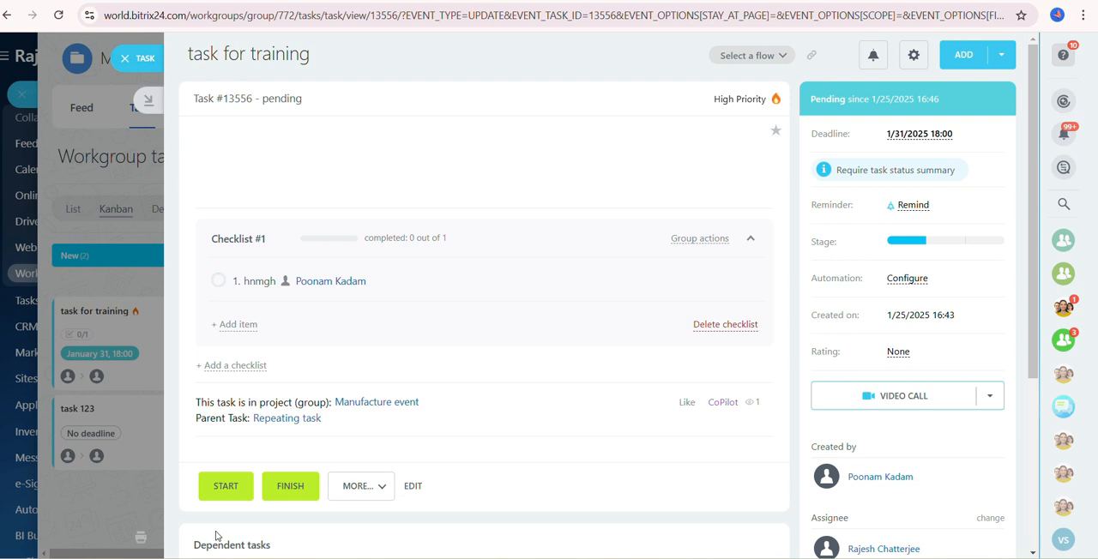
{"action": "left_click", "coordinate": [125, 60]}
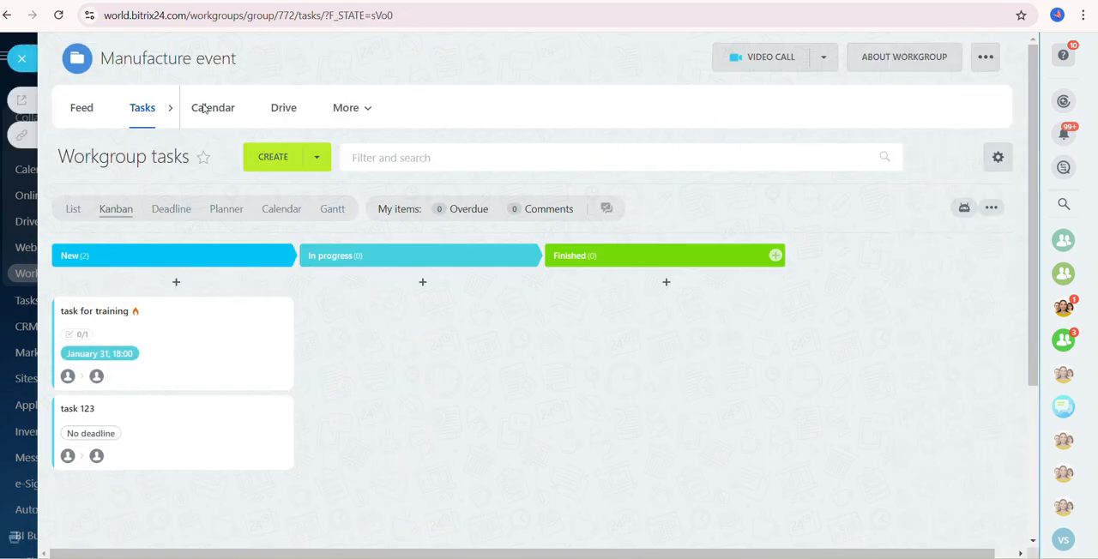
- Open the workgroup's Drive and review the options for adding files, folders and online documents, without uploading a file
{"action": "mouse_move", "coordinate": [581, 315]}
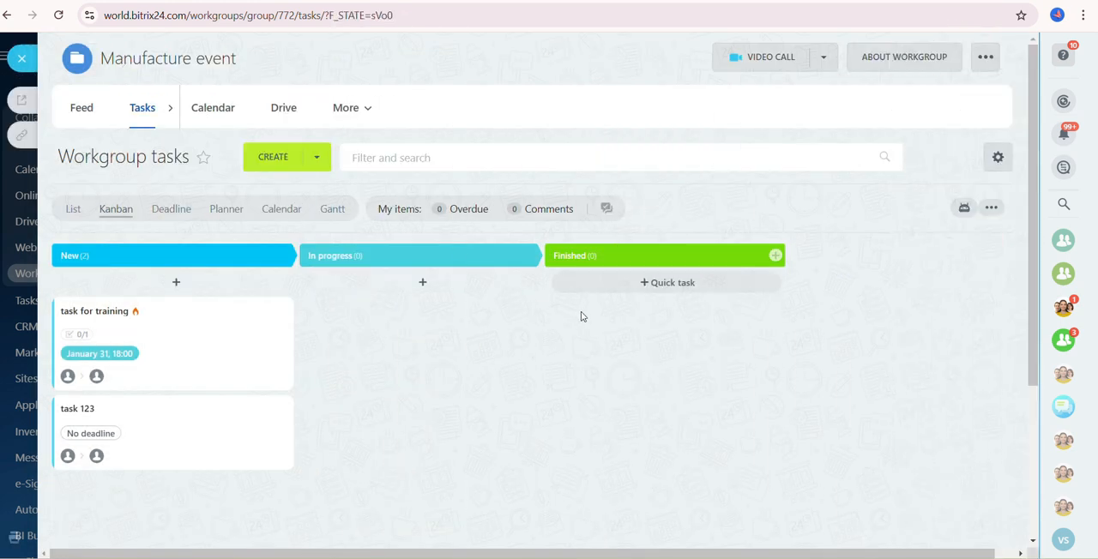
{"action": "left_click", "coordinate": [288, 115]}
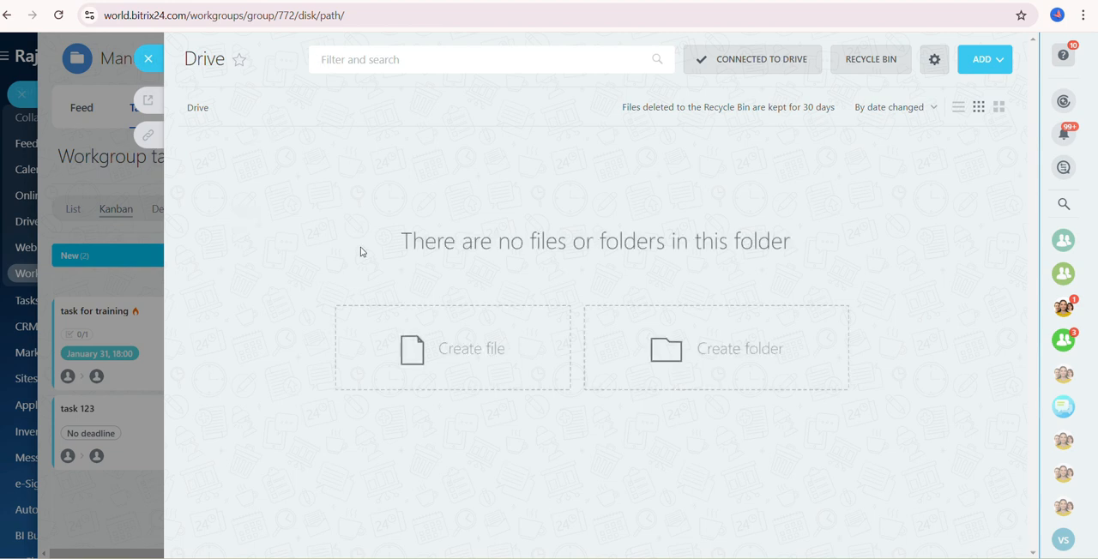
{"action": "left_click", "coordinate": [994, 67]}
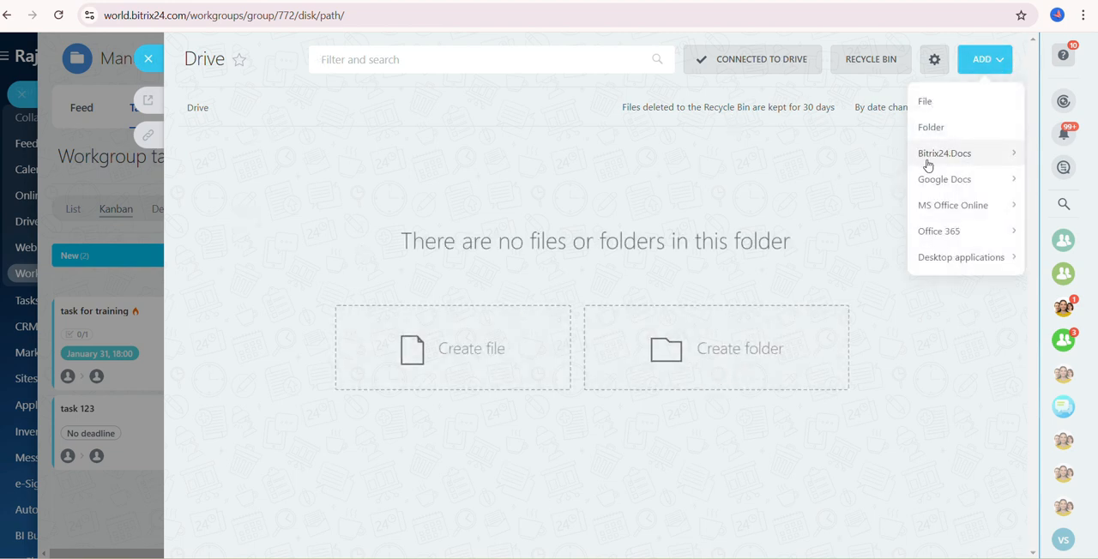
{"action": "mouse_move", "coordinate": [935, 172]}
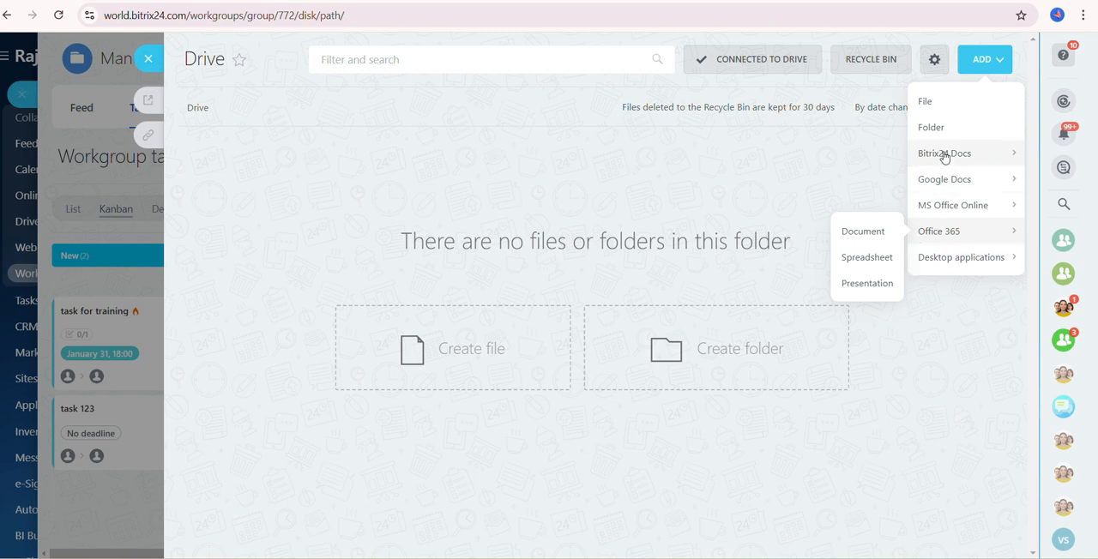
{"action": "left_click", "coordinate": [928, 105]}
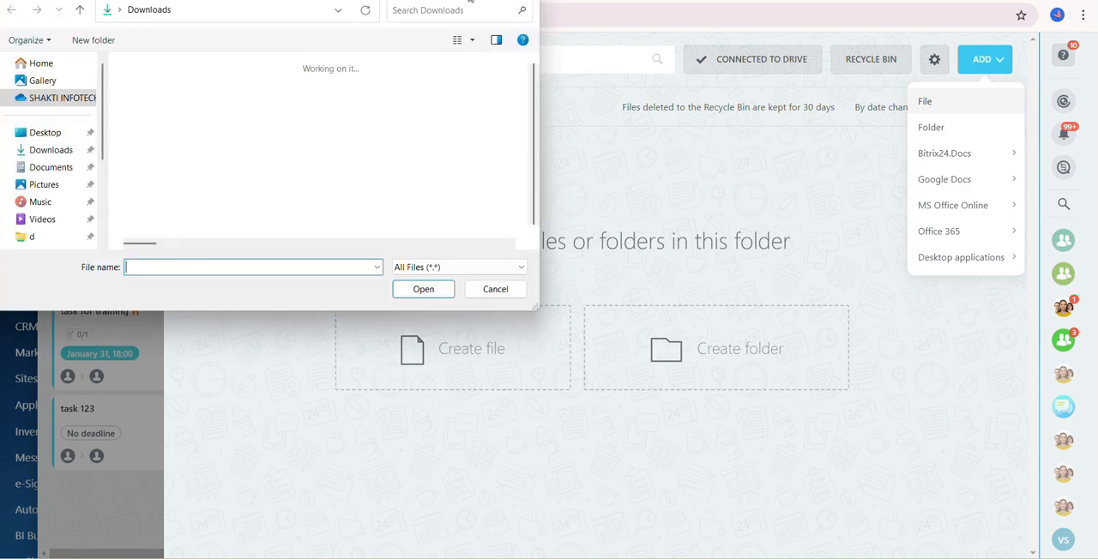
{"action": "key", "text": "Escape"}
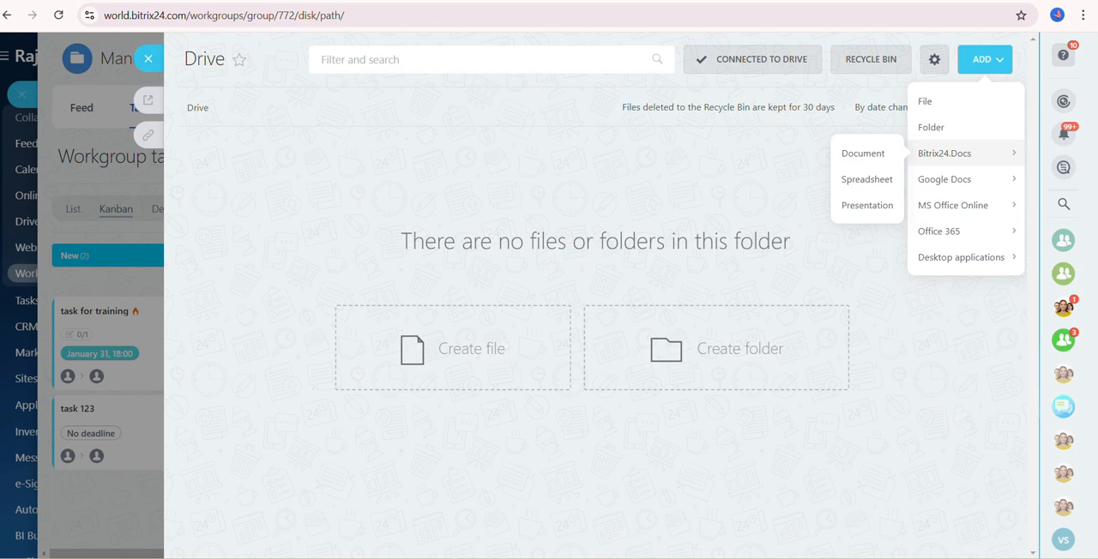
{"action": "left_click", "coordinate": [902, 443]}
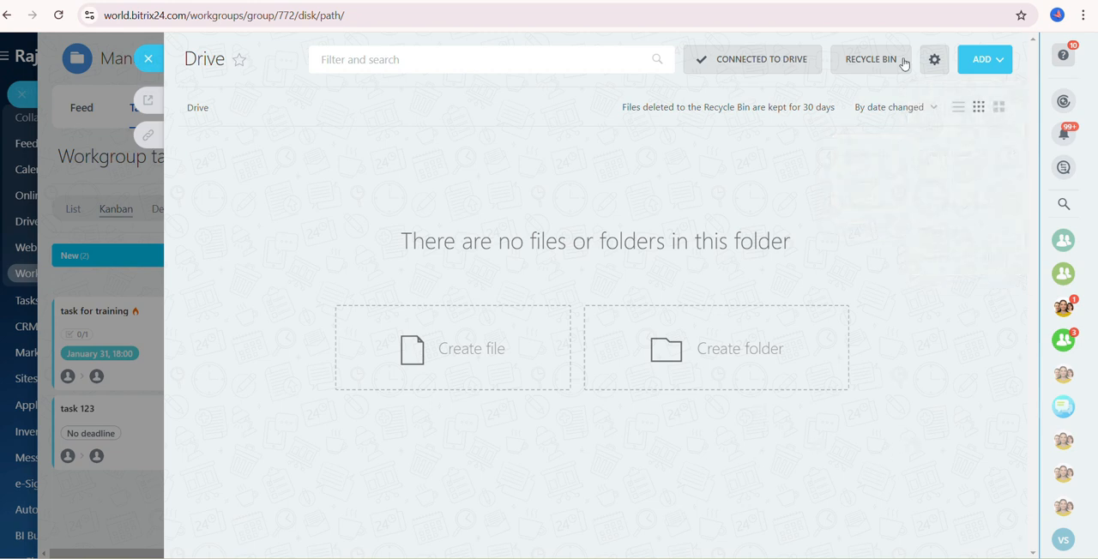
- Show the settings options of the workgroup's Drive
{"action": "left_click", "coordinate": [935, 67]}
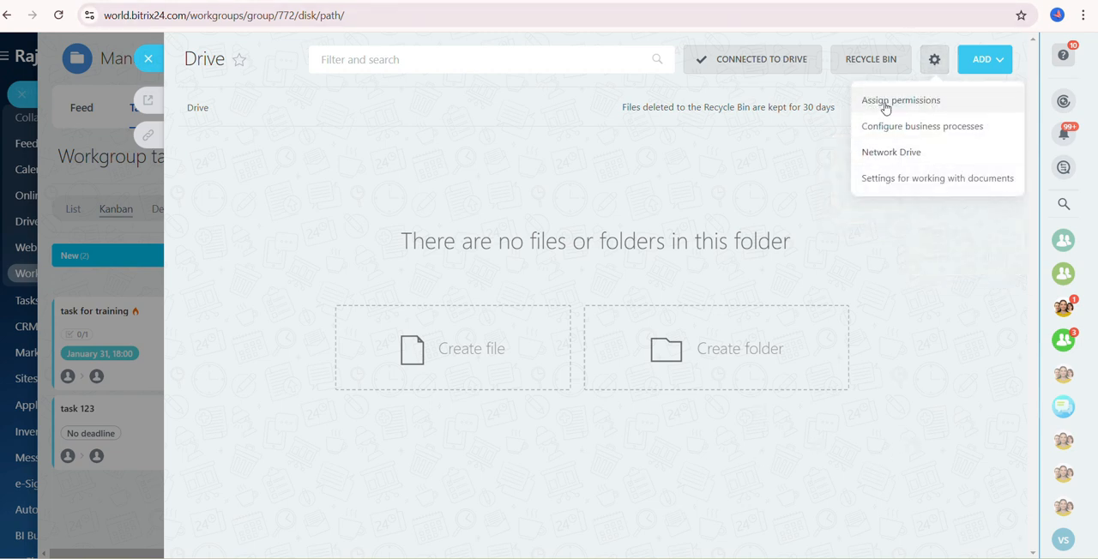